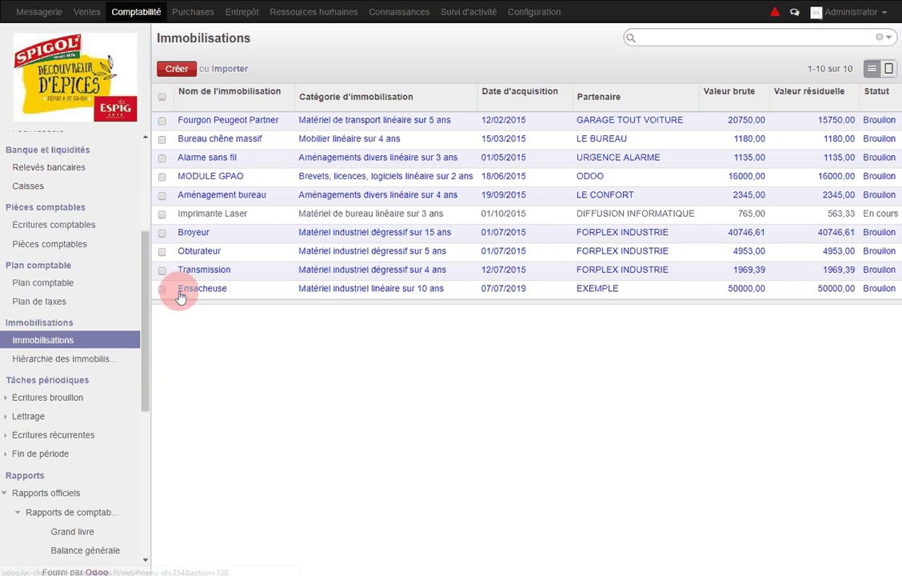
Step: Open the Ensacheuse asset and examine its depreciation table and general information
left_click(418, 295)
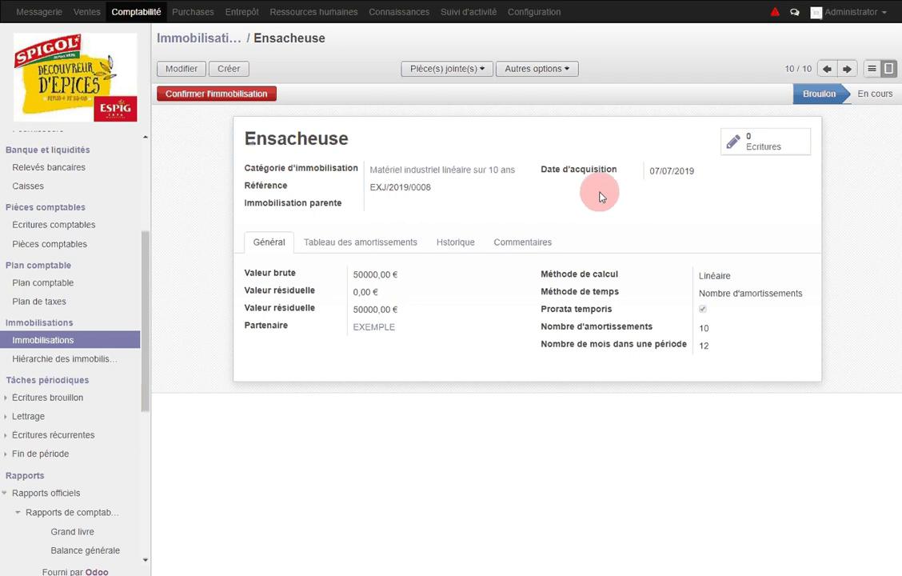
left_click(406, 245)
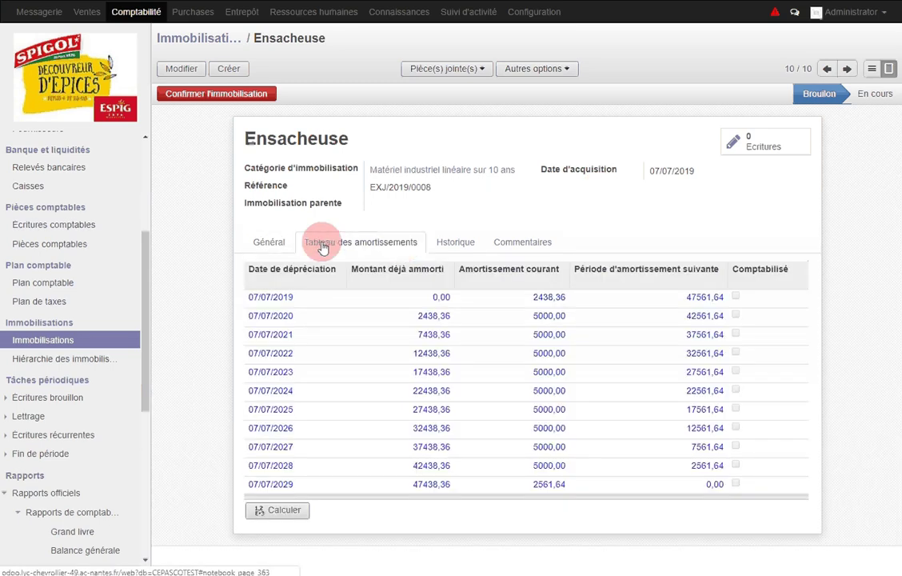
left_click(274, 244)
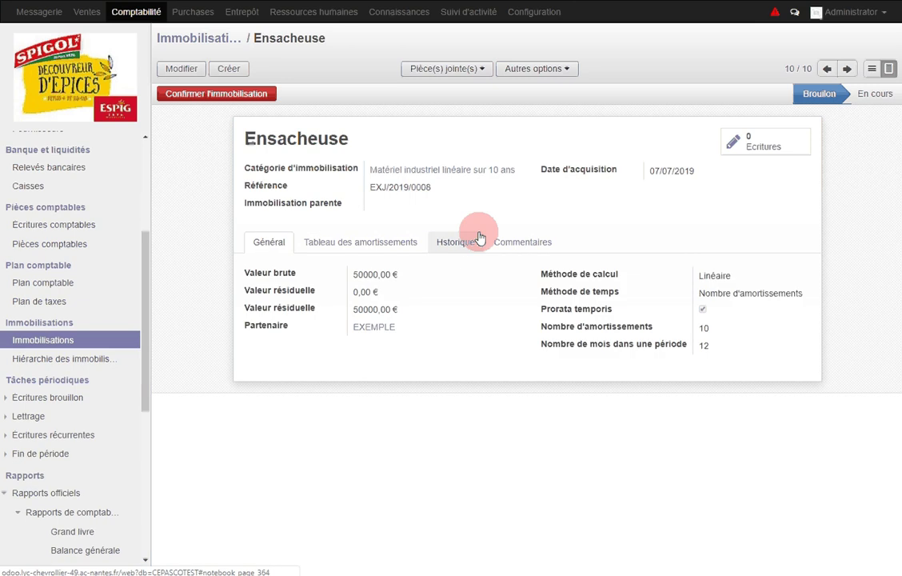
Step: Put the Ensacheuse asset in edit mode and review its general values, calculation settings and depreciation table
left_click(183, 69)
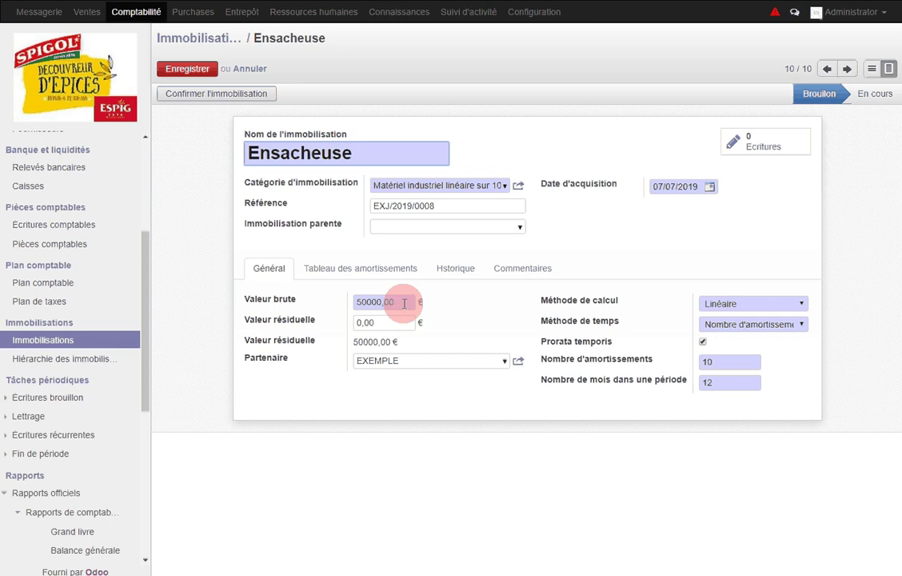
left_click(382, 323)
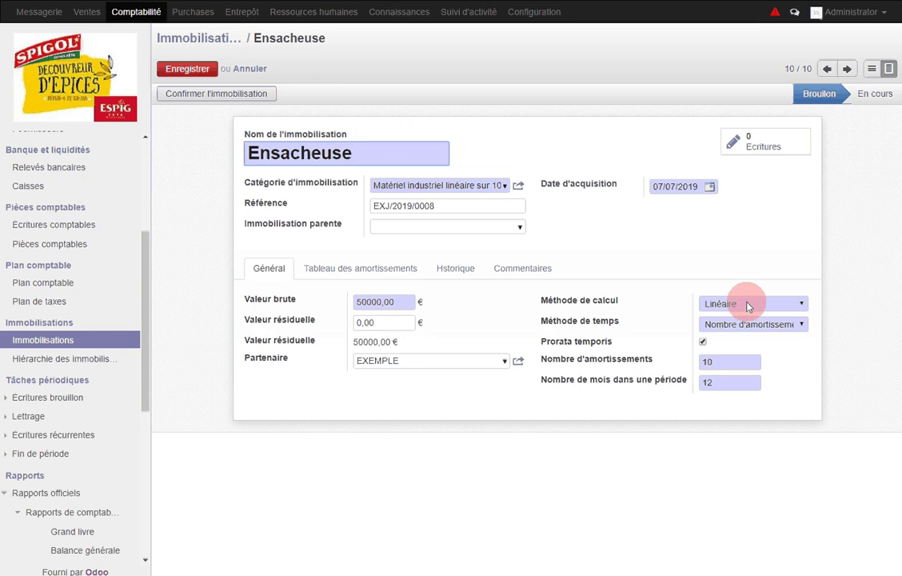
left_click(702, 341)
left_click(388, 272)
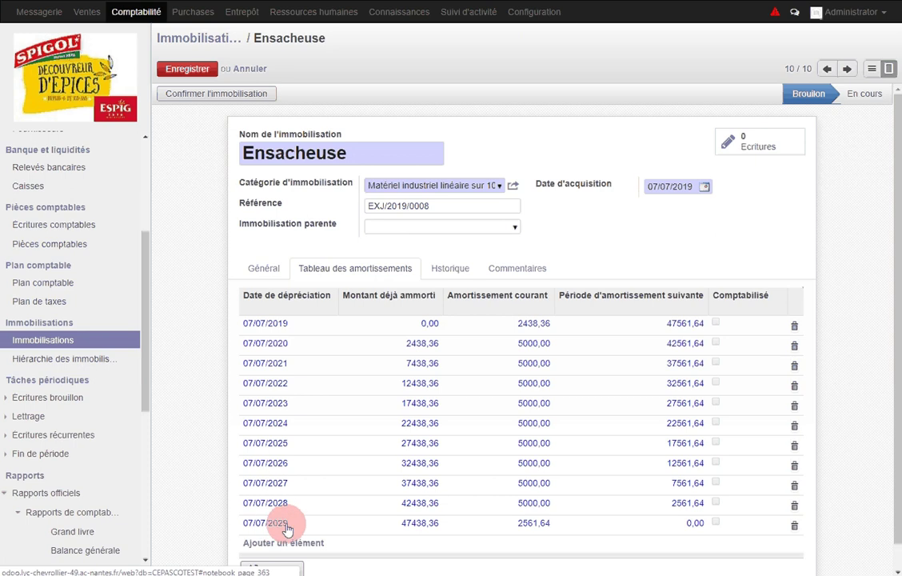
left_click(266, 270)
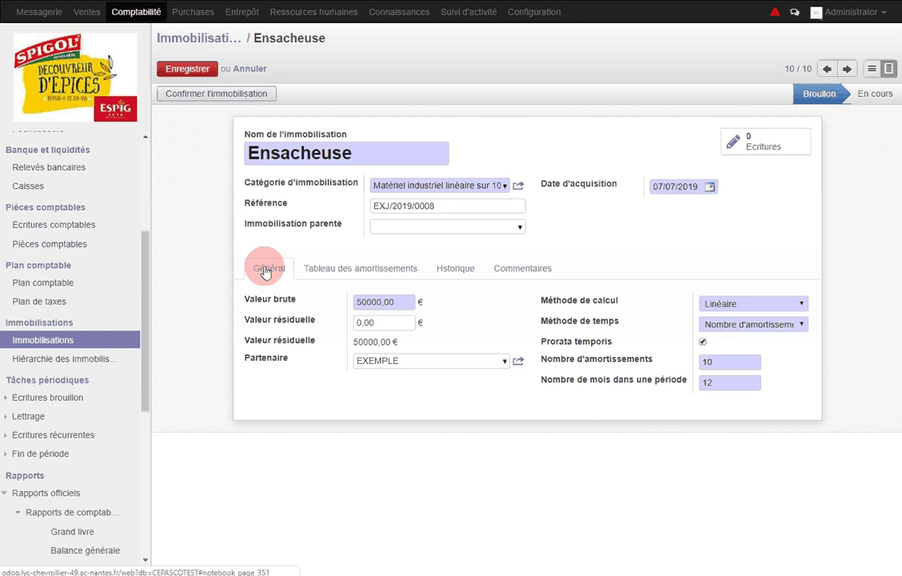
Step: Set the acquisition date (Date d'acquisition) of the Ensacheuse asset to 01/08/2019
left_click(647, 188)
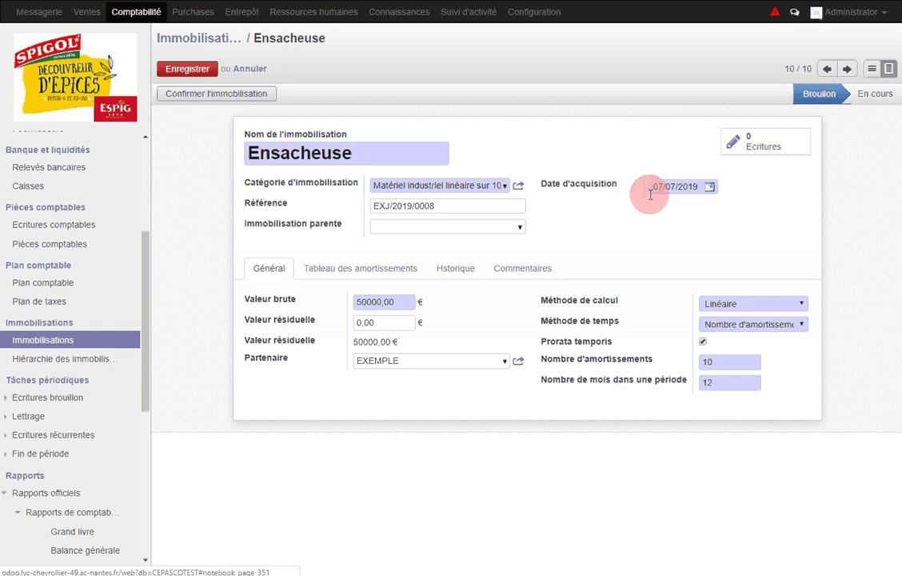
left_click(668, 188)
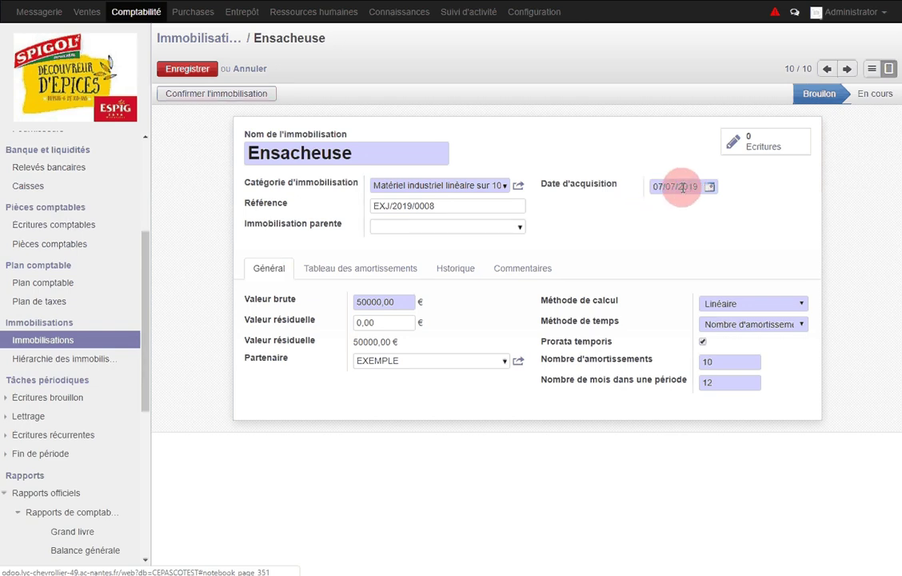
left_click(660, 186)
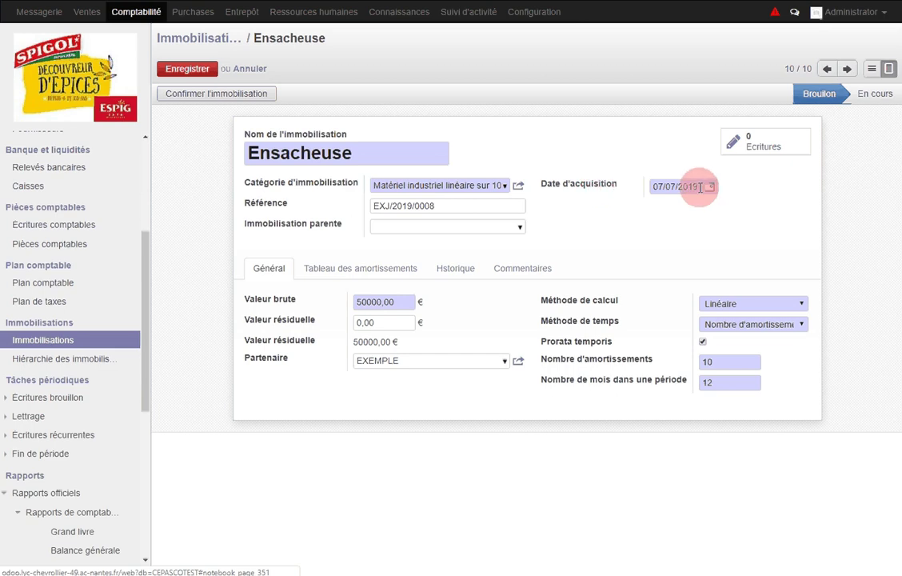
left_click_drag(695, 187, 619, 187)
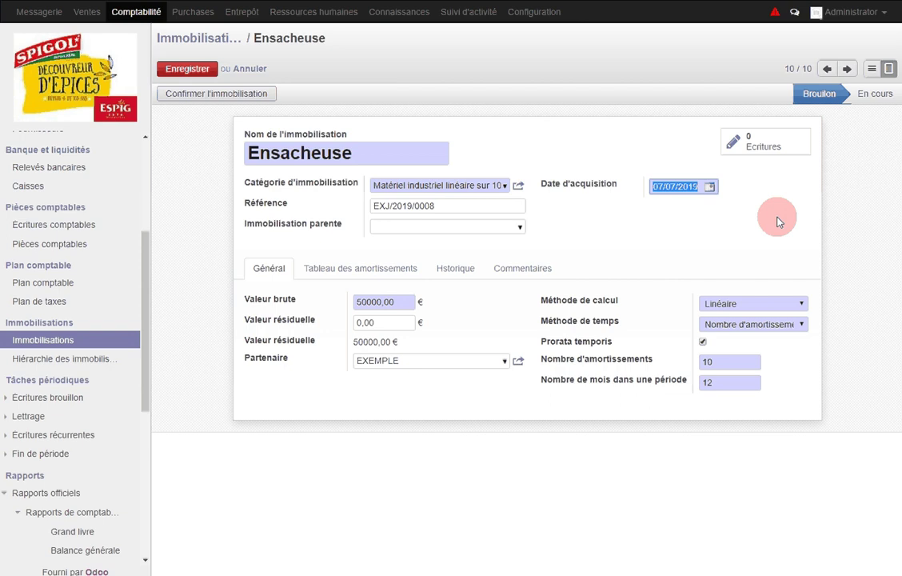
type("01/08")
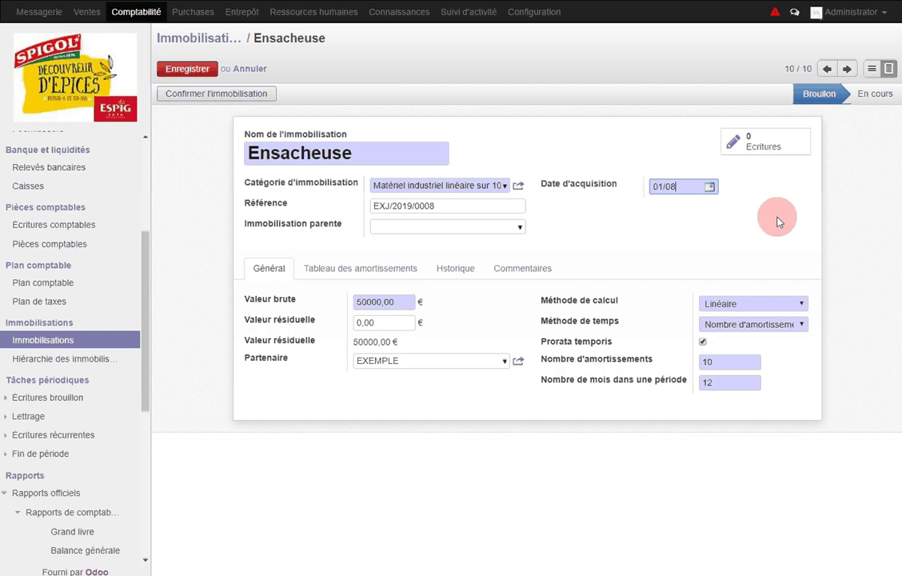
type("/2019")
left_click(416, 226)
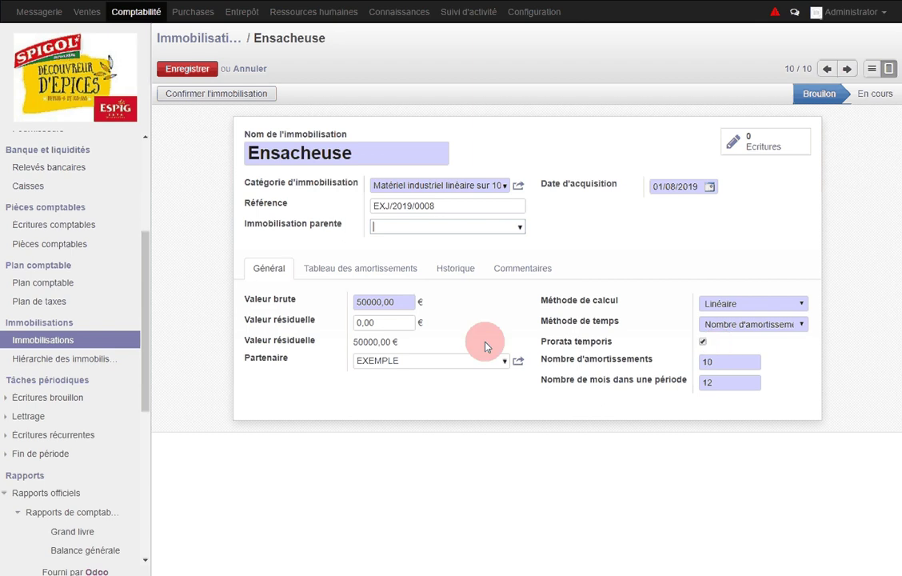
Step: Recalculate the asset's depreciation table using the new acquisition date
left_click(392, 270)
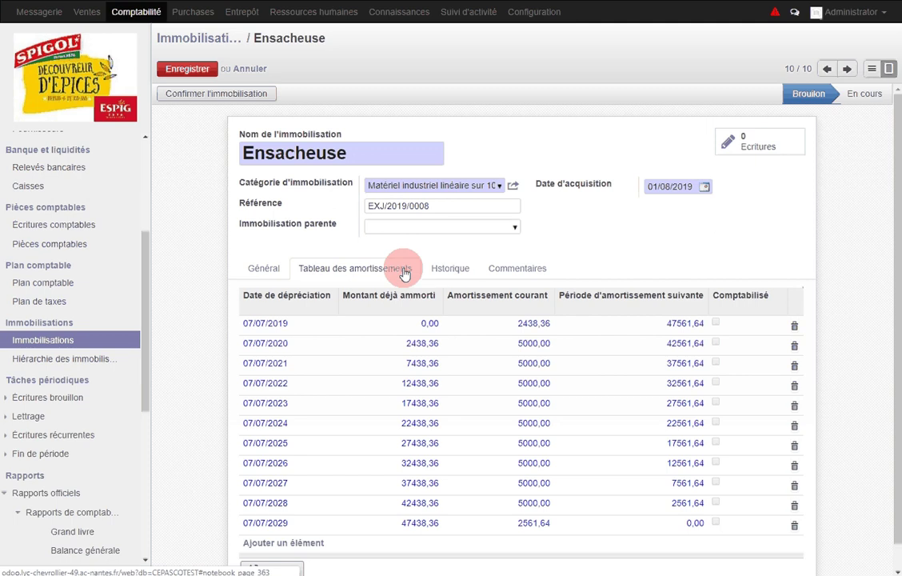
scroll(640, 231, "down", 1)
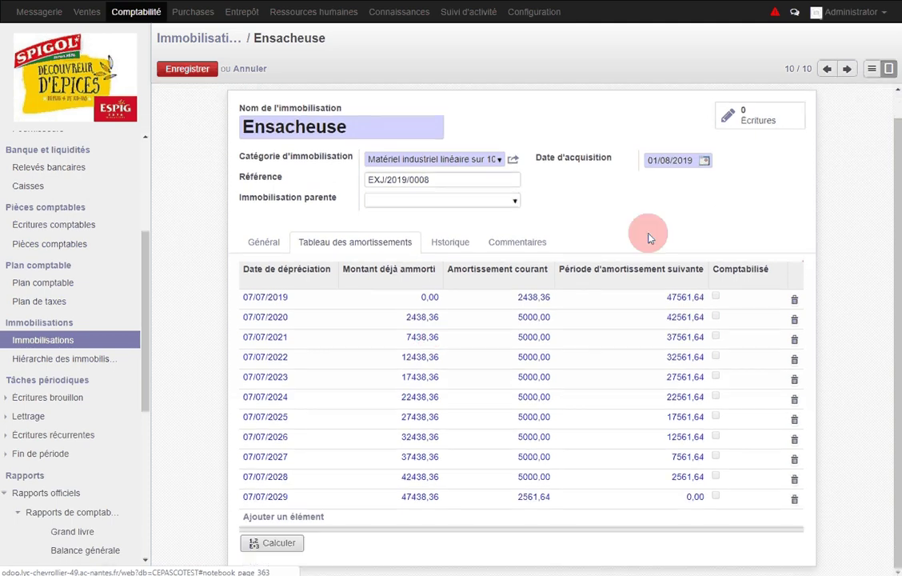
left_click(662, 162)
left_click(289, 548)
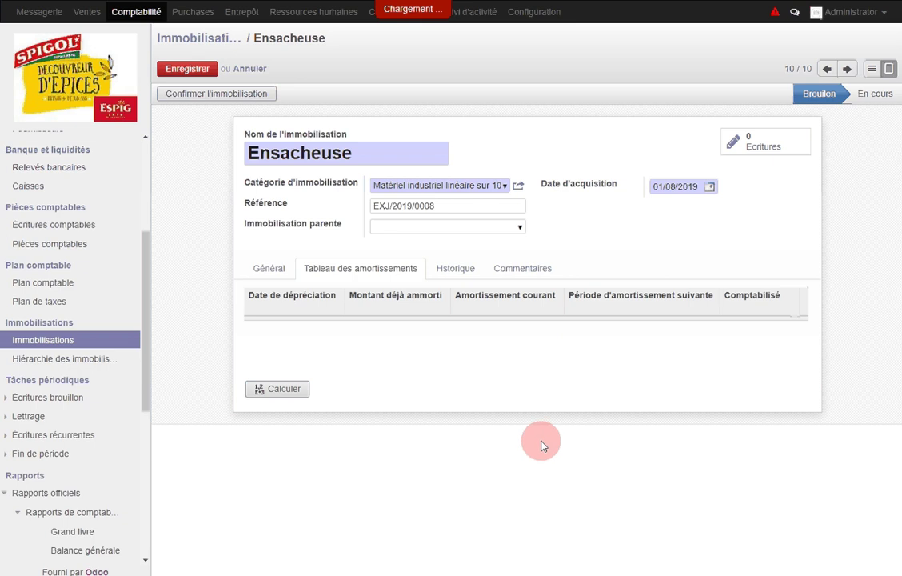
left_click(403, 292)
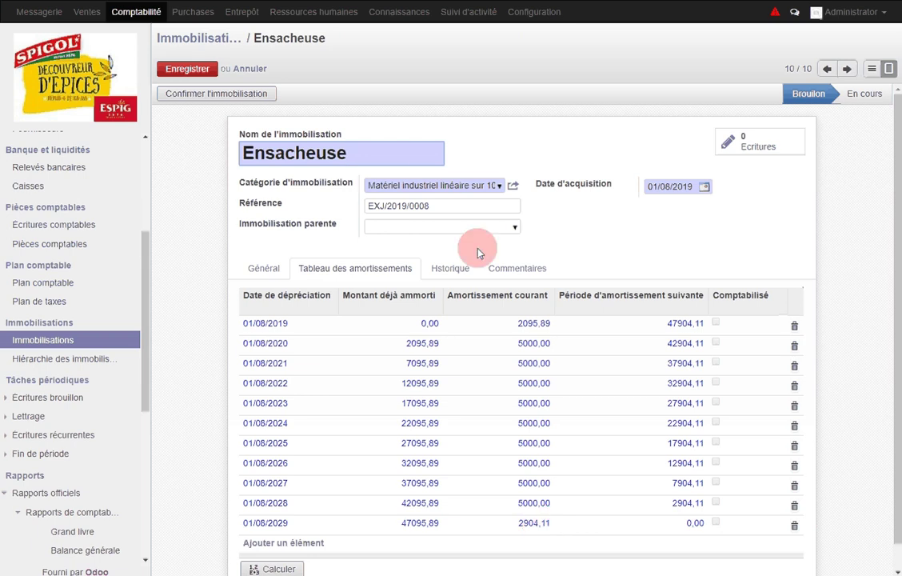
left_click(338, 144)
Step: Set the editable Valeur résiduelle in the asset's general information to 10000 €
left_click(275, 268)
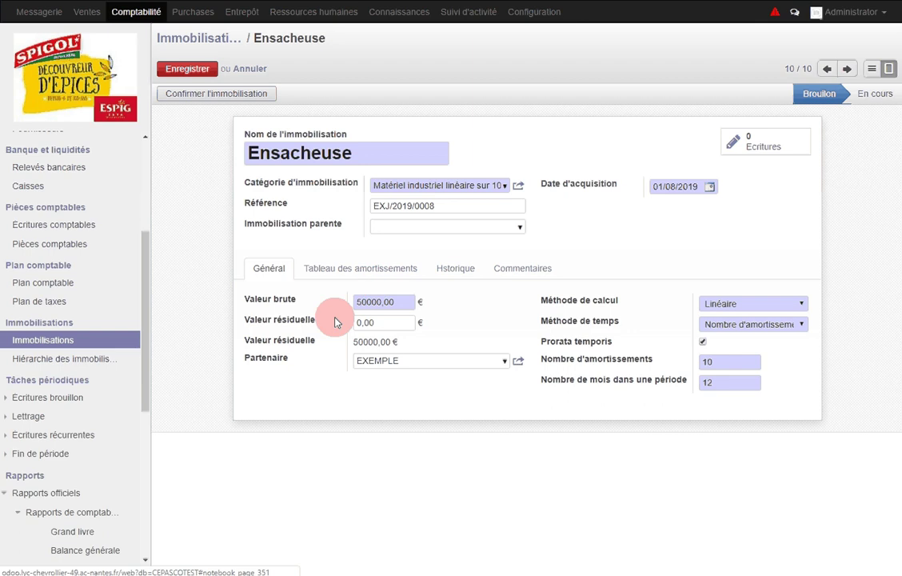
double_click(395, 303)
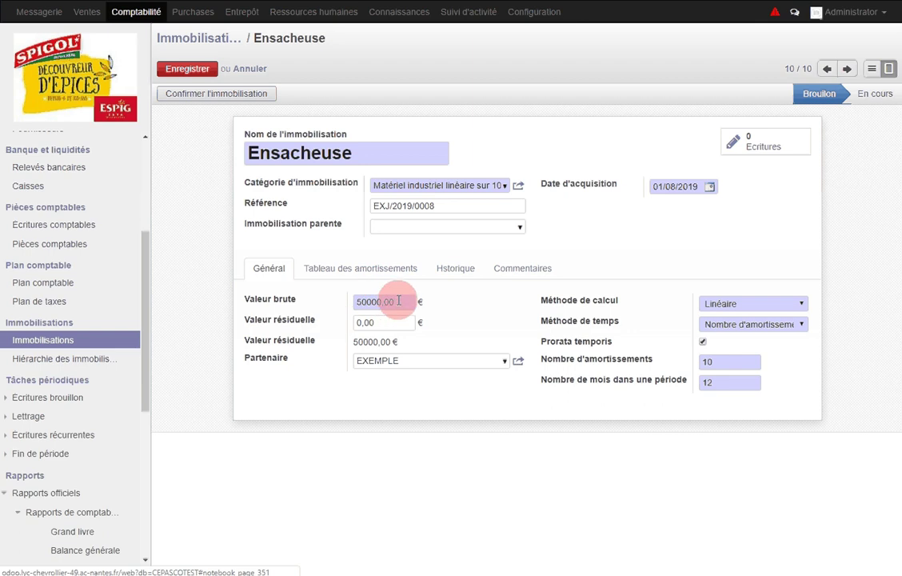
left_click(326, 322)
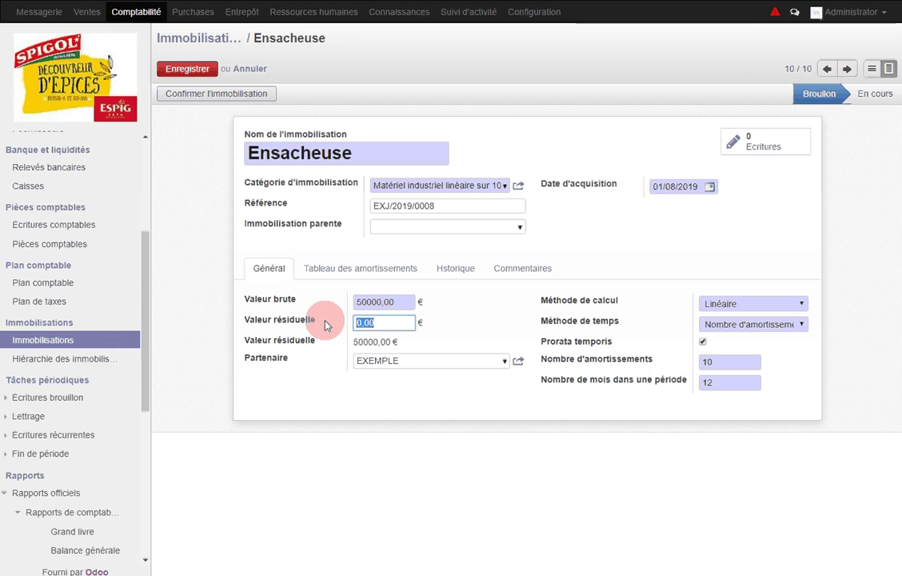
type("10000")
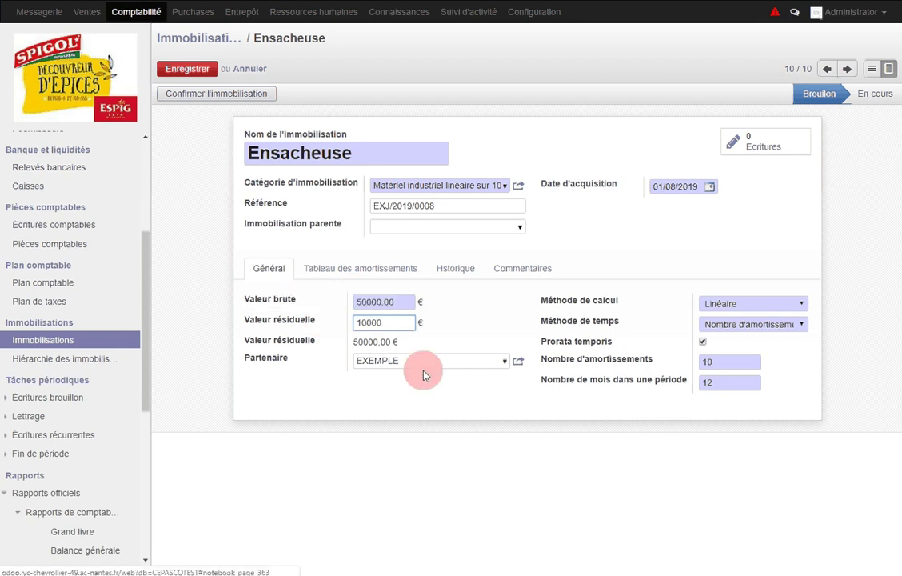
left_click(371, 341)
left_click(391, 322)
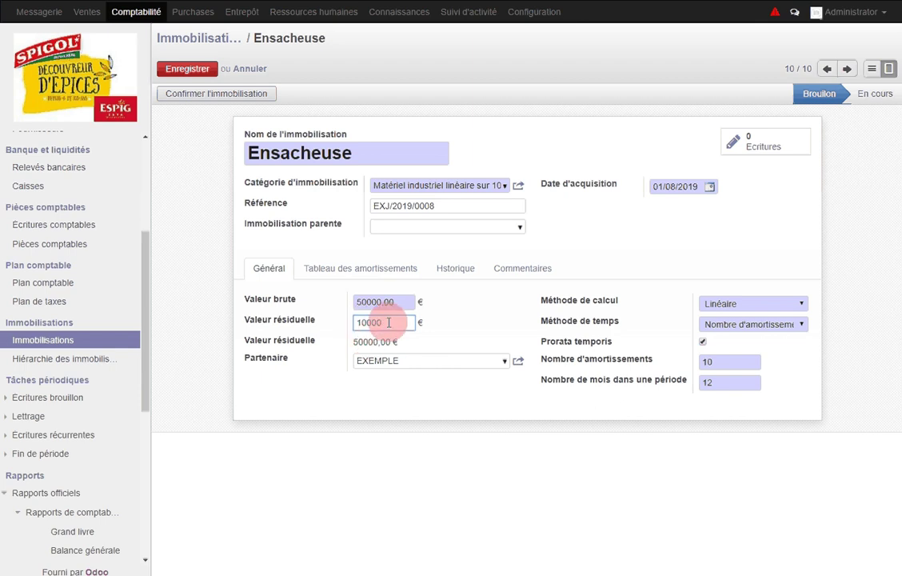
left_click(374, 379)
left_click(365, 360)
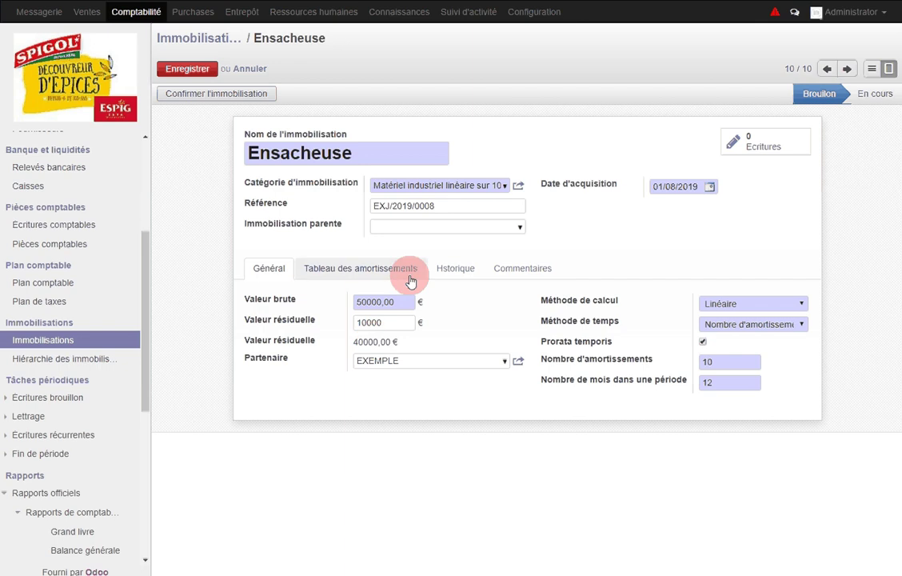
Step: Recalculate the depreciation table to take the new residual value into account
left_click(407, 275)
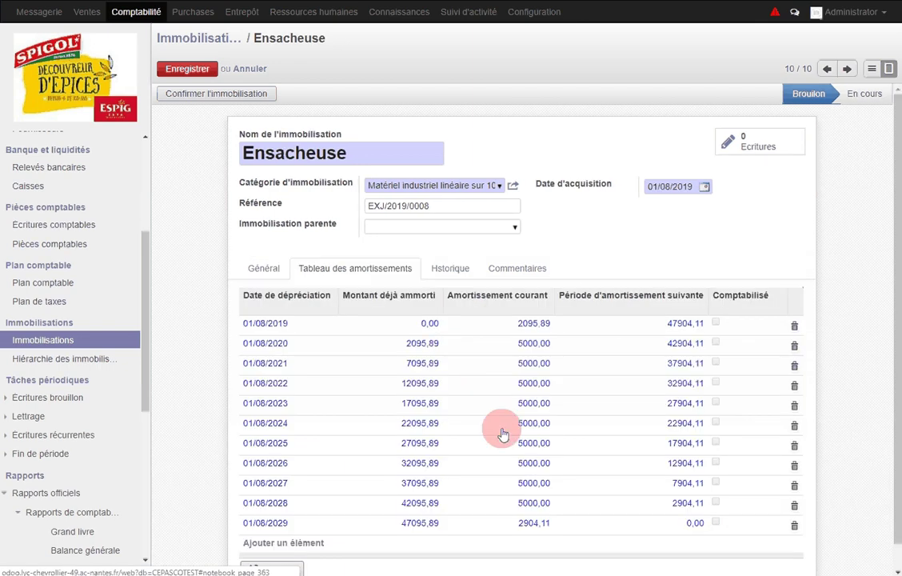
scroll(500, 432, "down", 1)
left_click(284, 547)
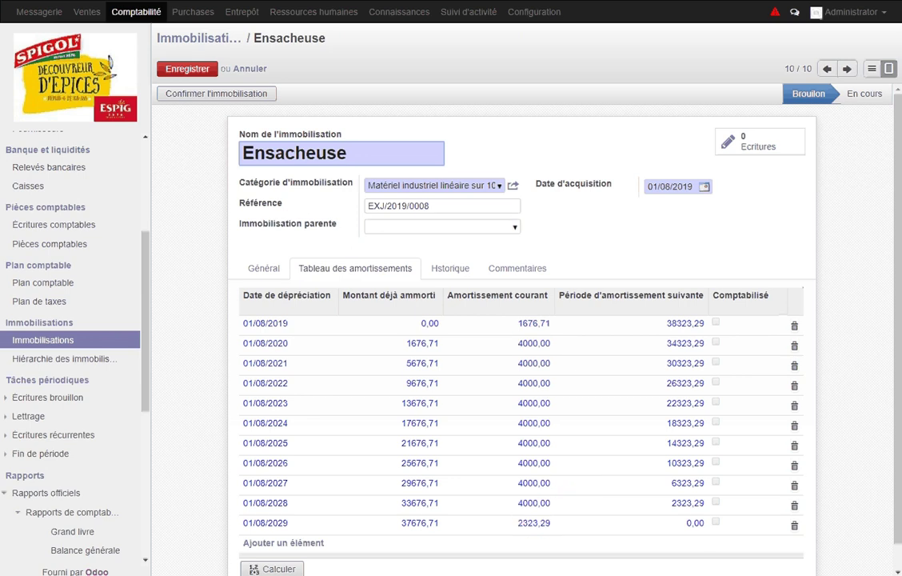
left_click(540, 358)
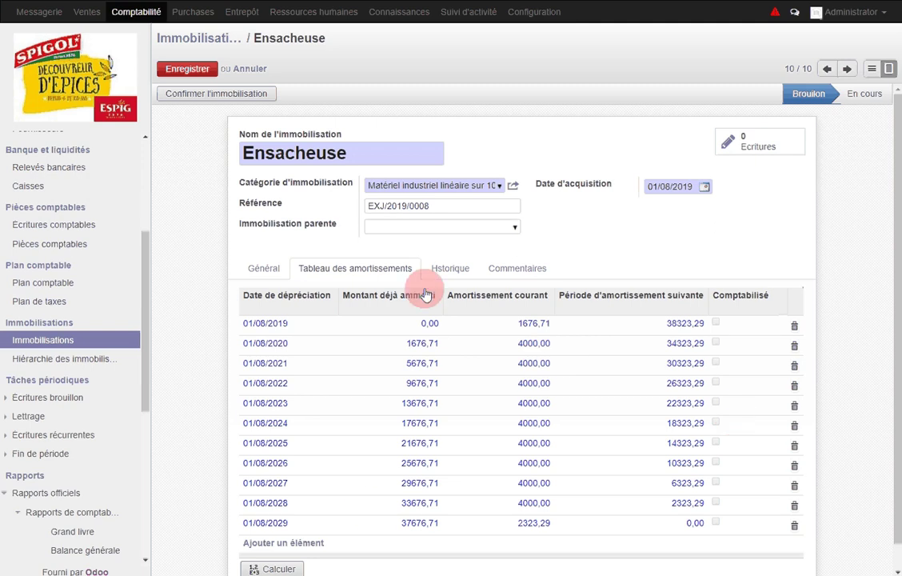
Step: Save the changes to the Ensacheuse asset and confirm it
left_click(187, 70)
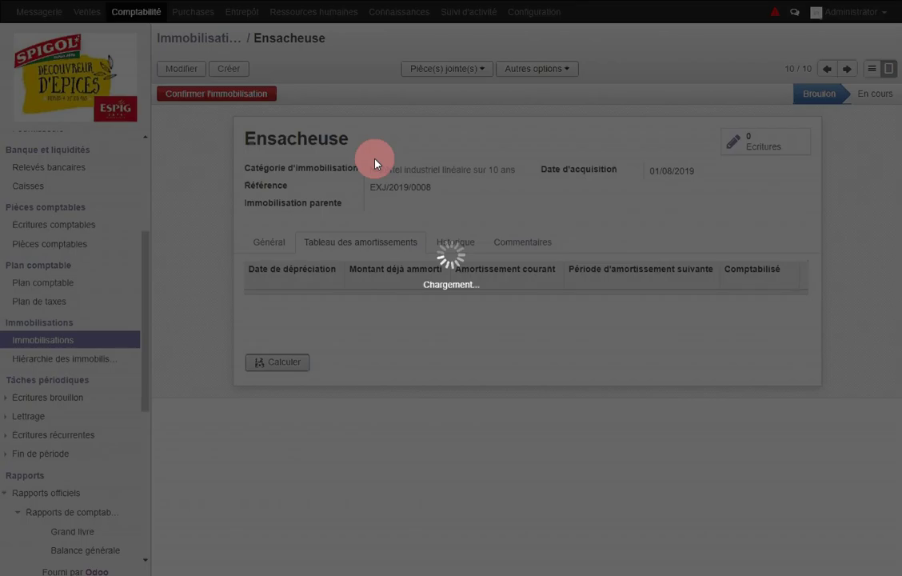
left_click(232, 95)
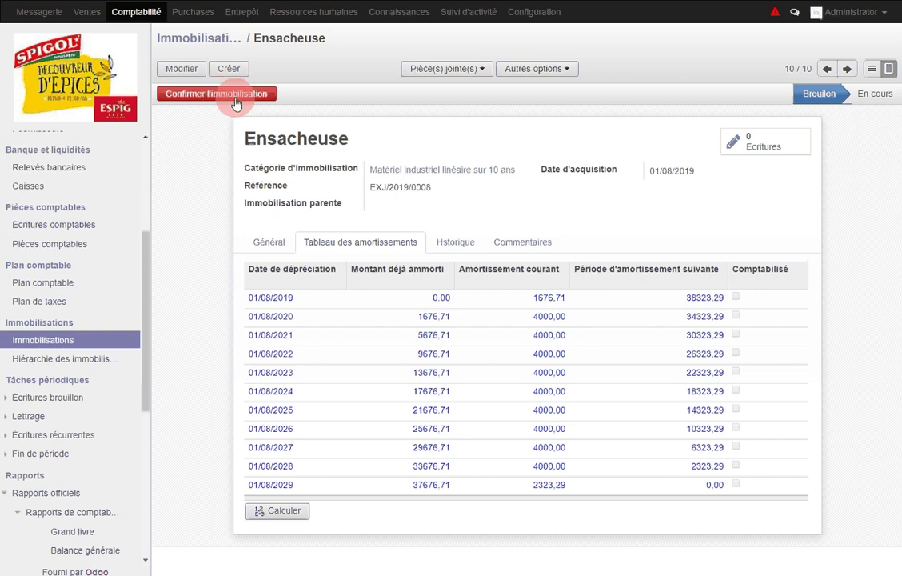
left_click(236, 102)
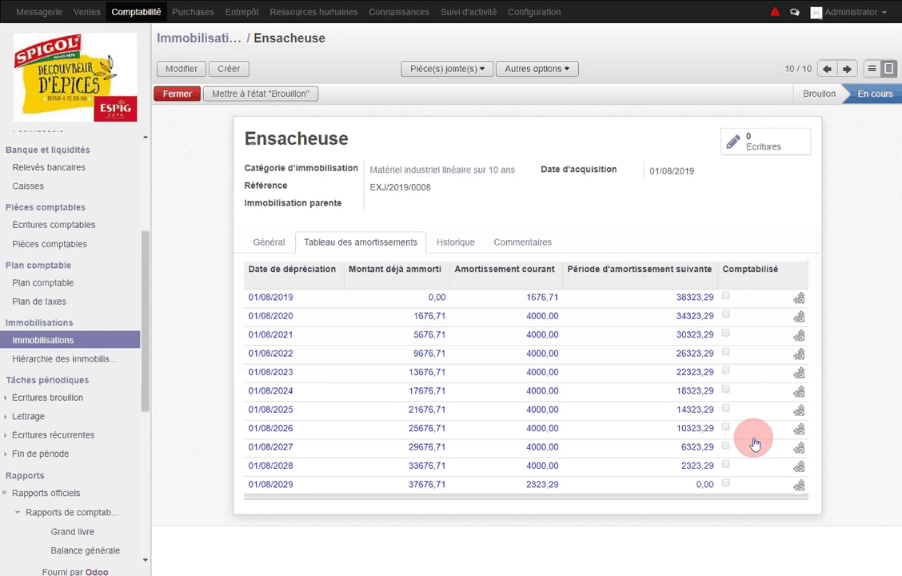
Step: Edit the Ensacheuse asset and set the Date de dépréciation of its first depreciation line to 31/12/2019
left_click(799, 304)
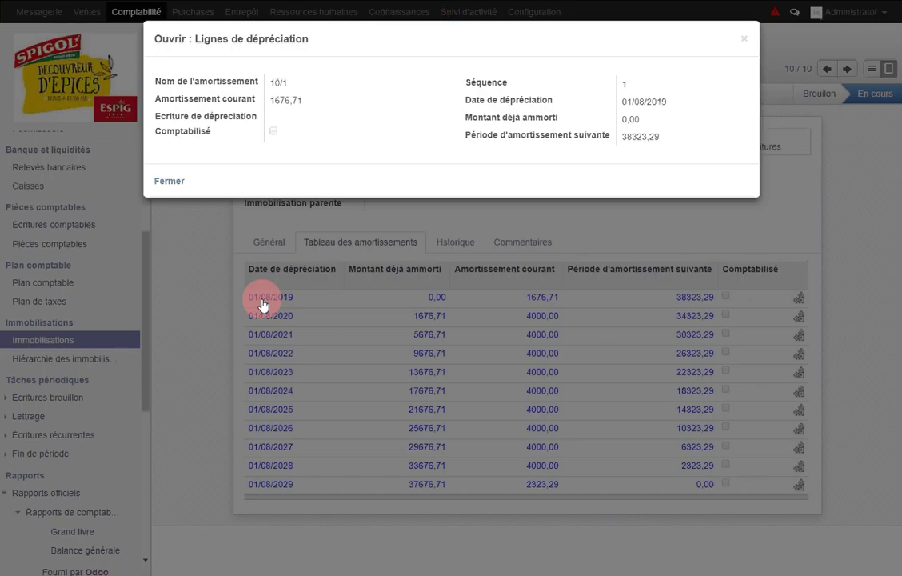
left_click(170, 182)
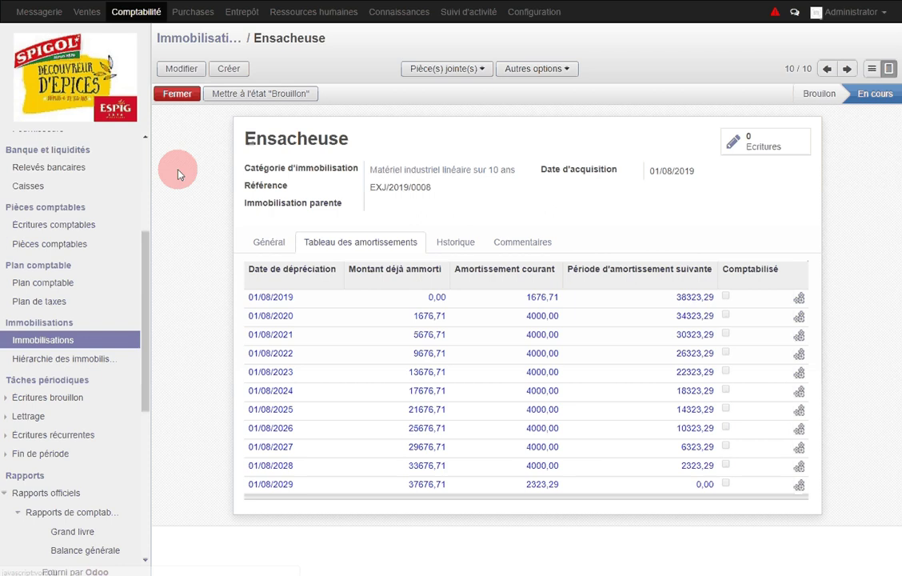
left_click(180, 70)
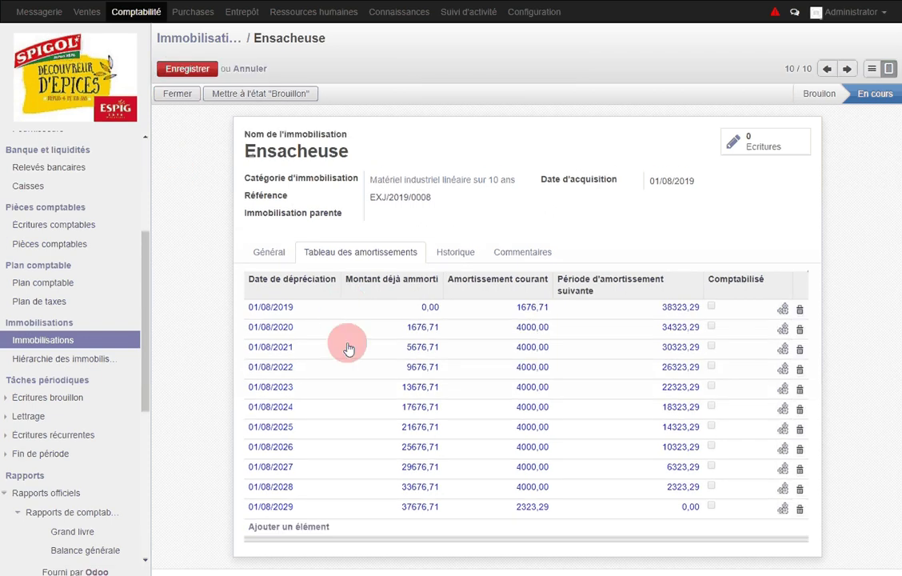
left_click(276, 308)
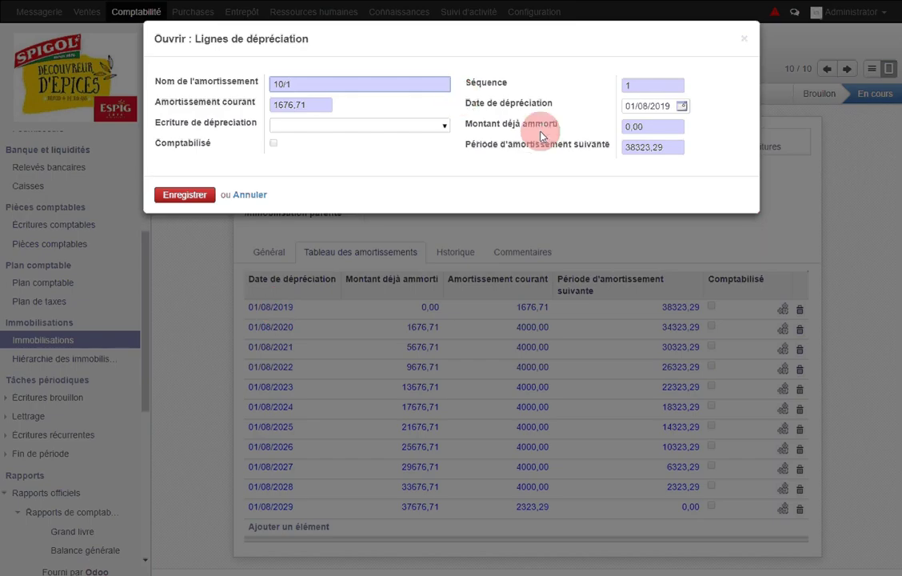
left_click_drag(672, 106, 598, 102)
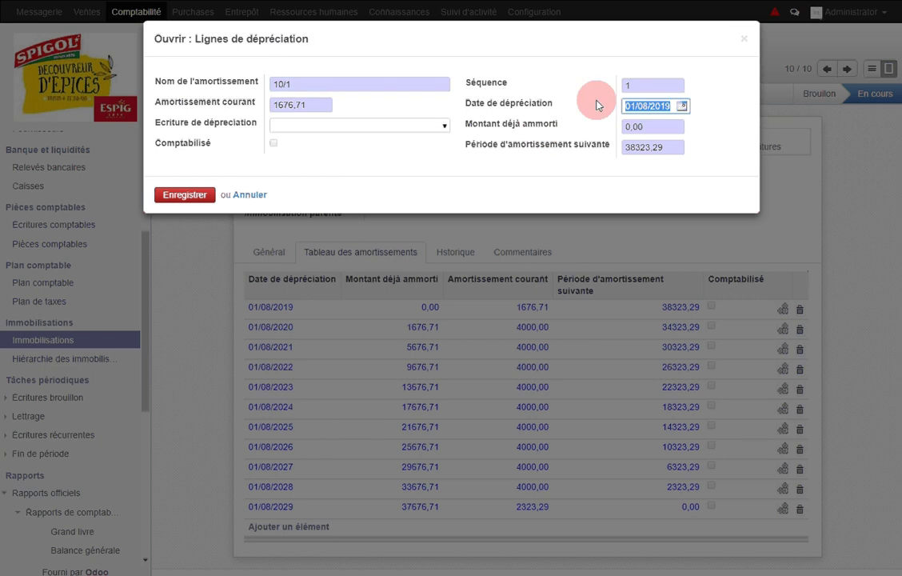
type("31/")
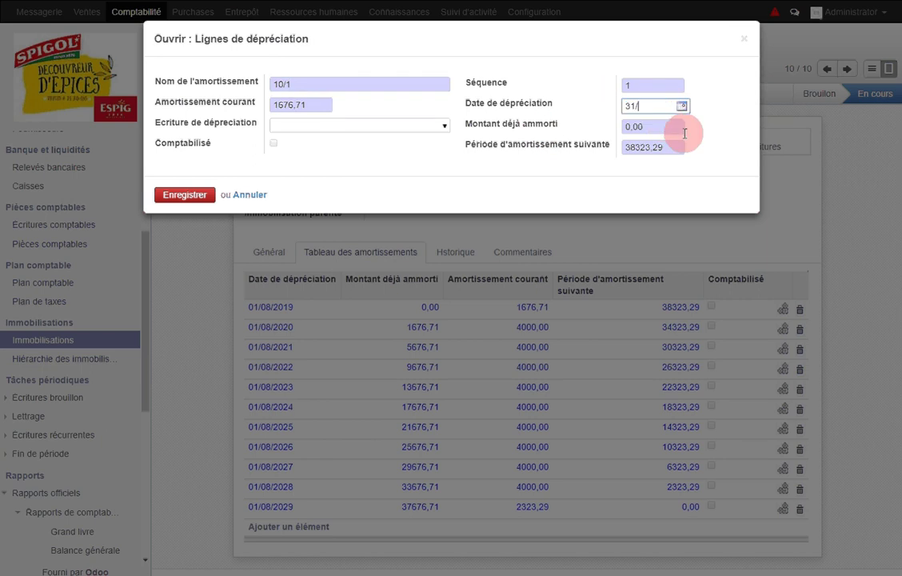
type("12/2019")
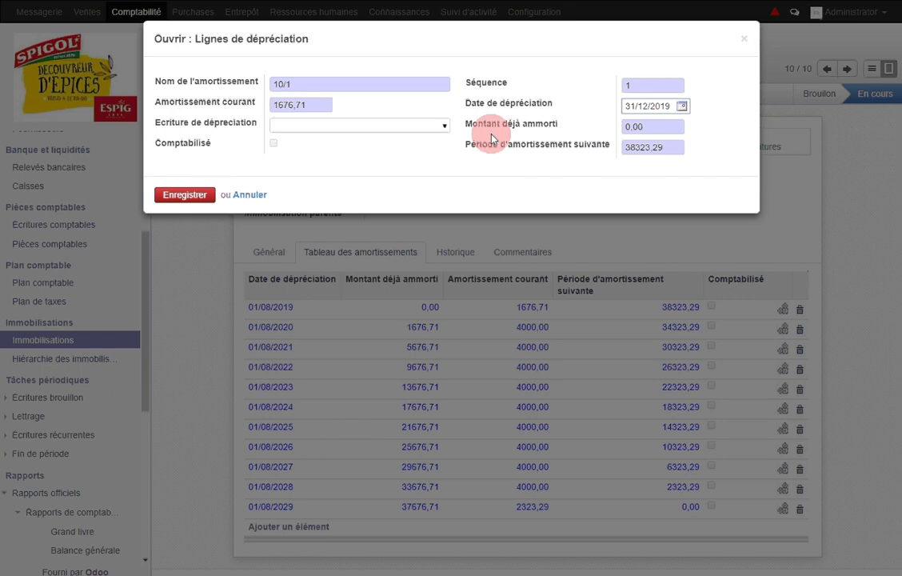
left_click(198, 197)
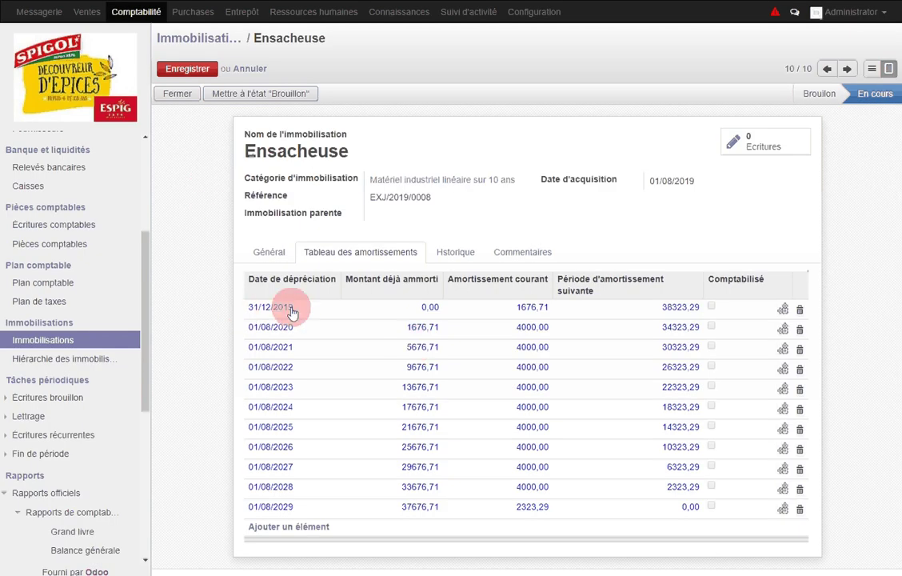
Step: Generate the accounting entry for the 31/12/2019 depreciation line and save the asset
left_click(782, 312)
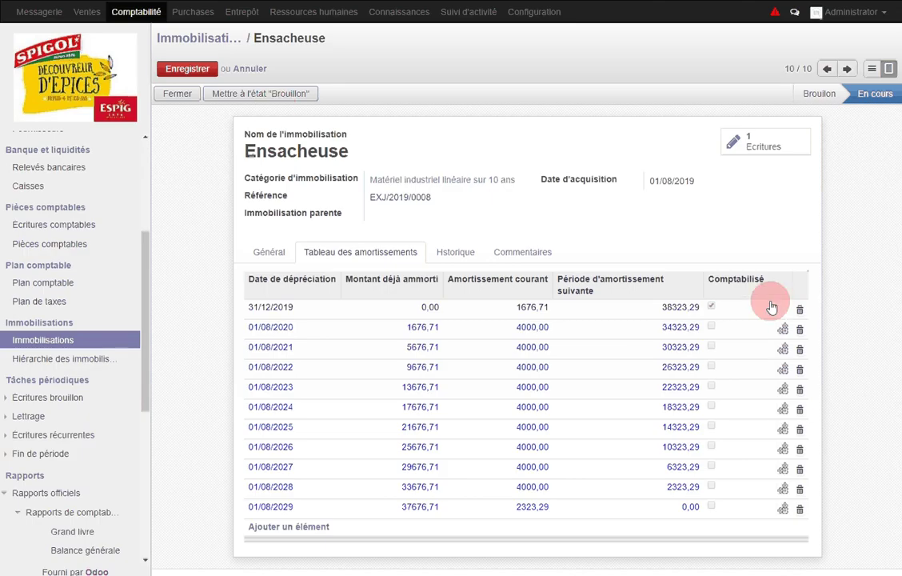
left_click(781, 323)
left_click(204, 73)
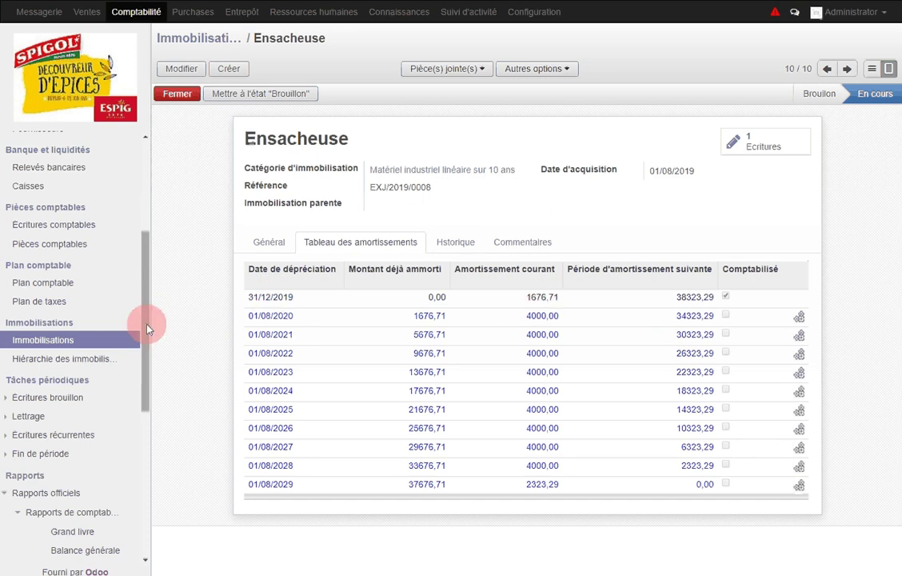
Step: Open the Ensacheuse entry dated 31/12/2019 in the list of Pièces comptables and post it
left_click_drag(144, 322, 144, 248)
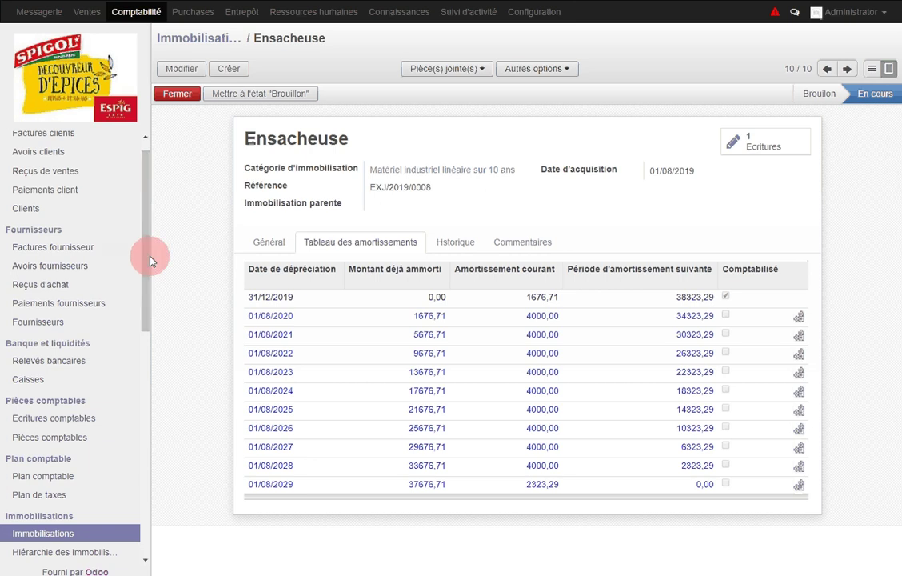
scroll(147, 285, "up", 1)
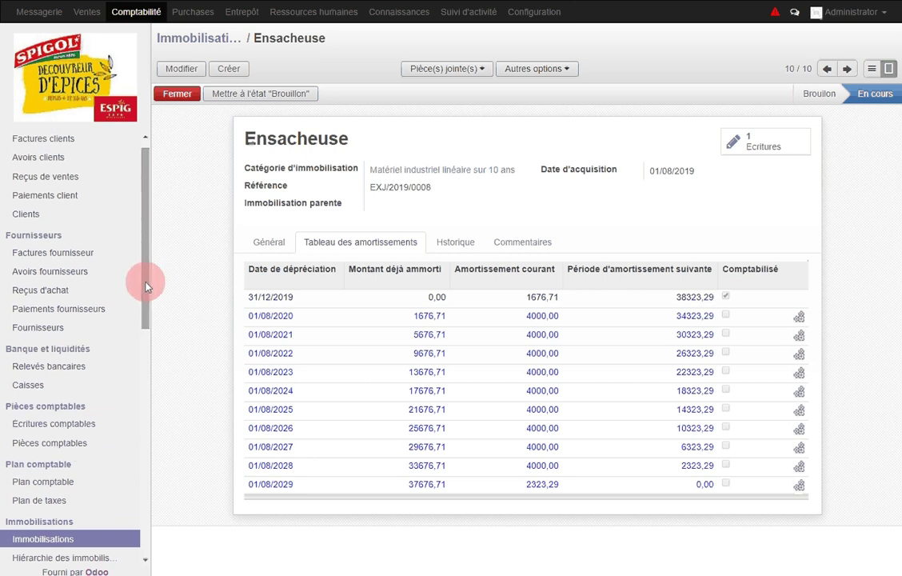
left_click(84, 443)
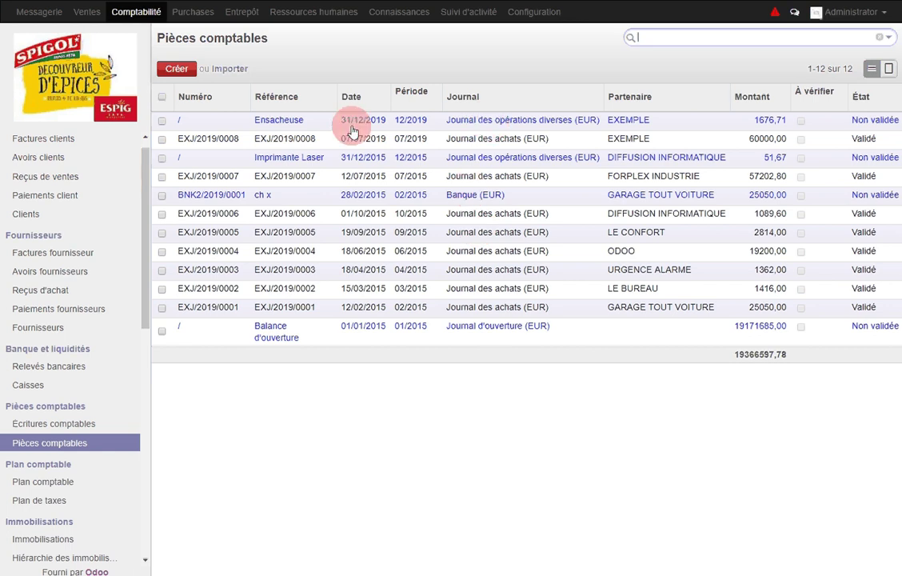
left_click(463, 121)
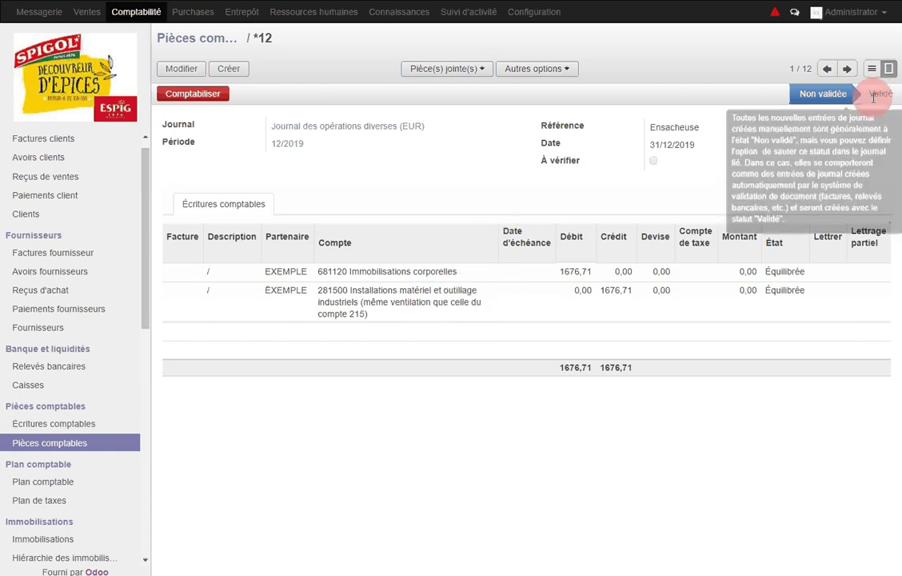
left_click(203, 95)
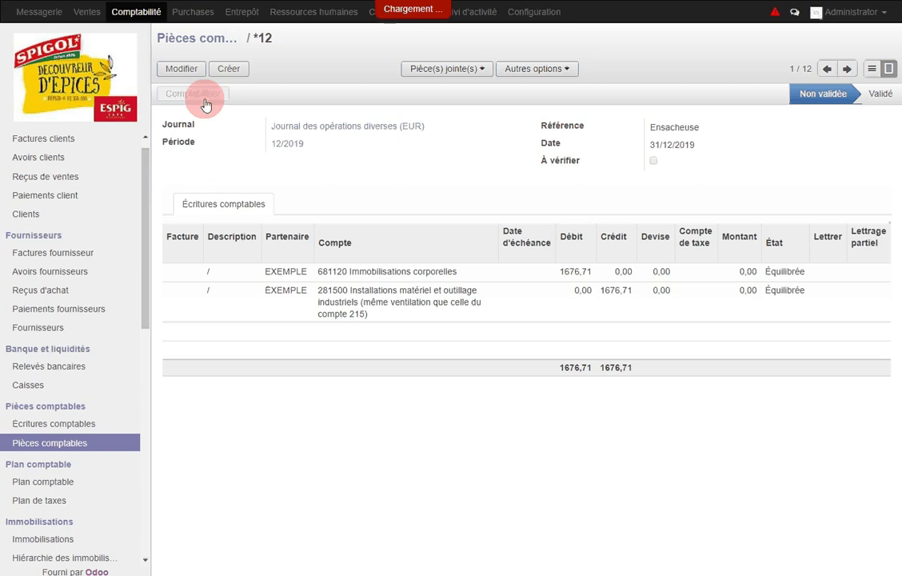